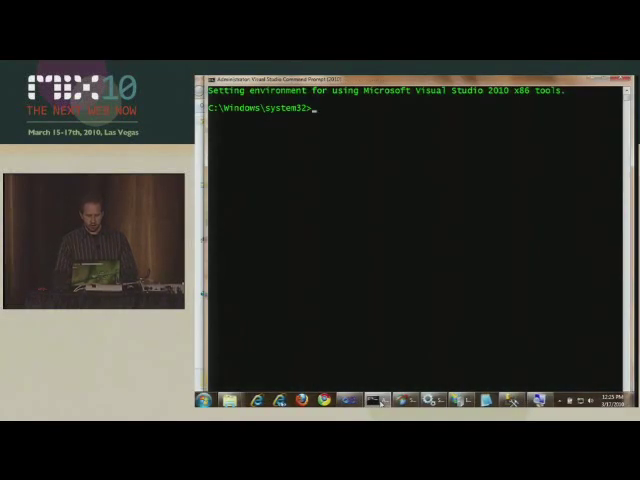
type("cd")
Paste the Package folder path into the prompt, erase it, and switch to the Explorer window
right_click(212, 80)
key("p")
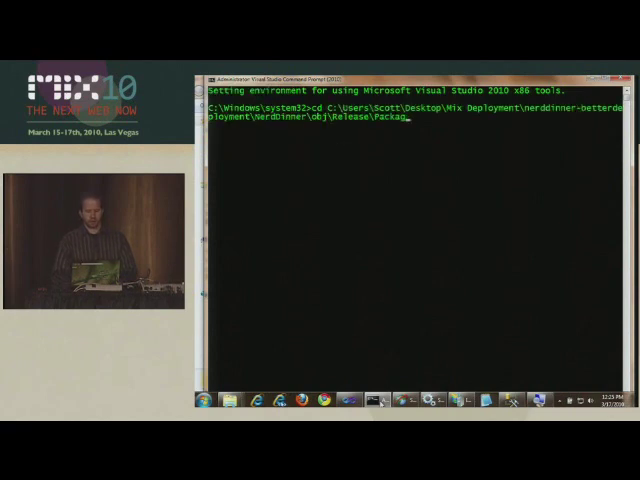
key("BackSpace")
key("BackSpace")
key("BackSpace")
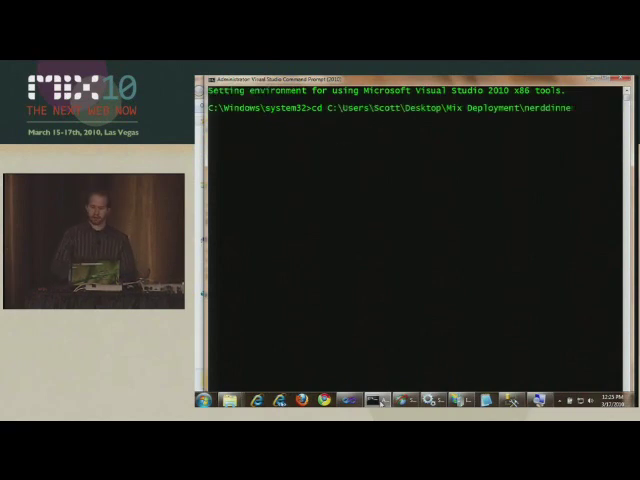
key("BackSpace")
key("BackSpace")
key("BackSpace")
key("BackSpace")
key("BackSpace")
key("BackSpace")
key("BackSpace")
key("BackSpace")
key("BackSpace")
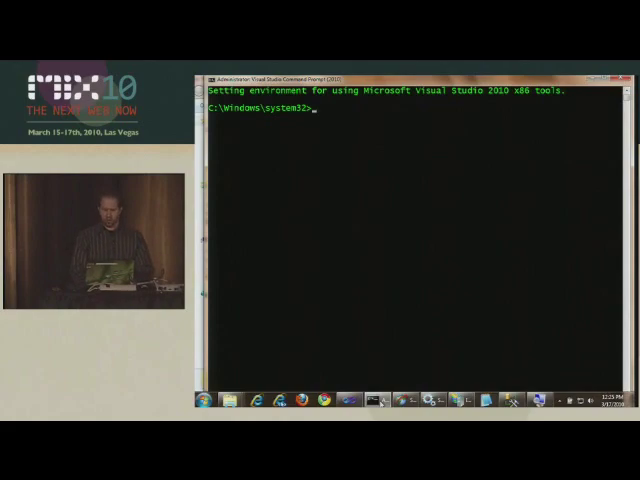
key("super+Tab")
key("super+Tab")
key("super+Tab")
key("super+Tab")
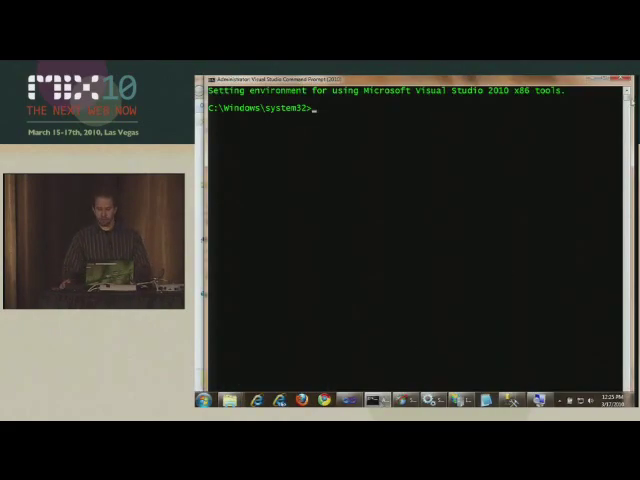
key("alt+Tab")
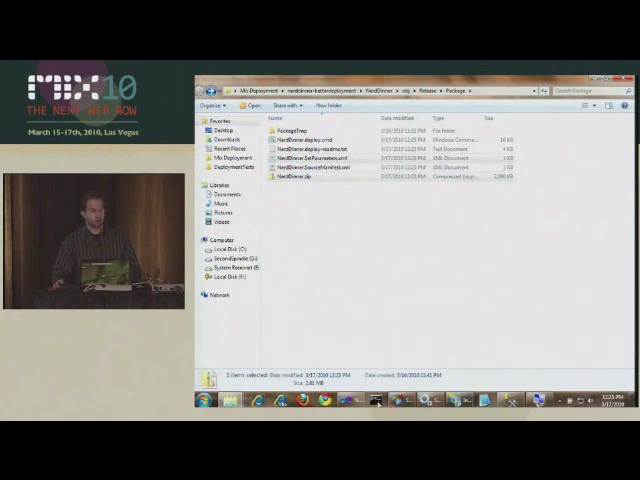
Launch the VS2010 Command Prompt from the taskbar, magnify the screen, and approve the UAC prompt
left_click(377, 400, "ctrl+shift")
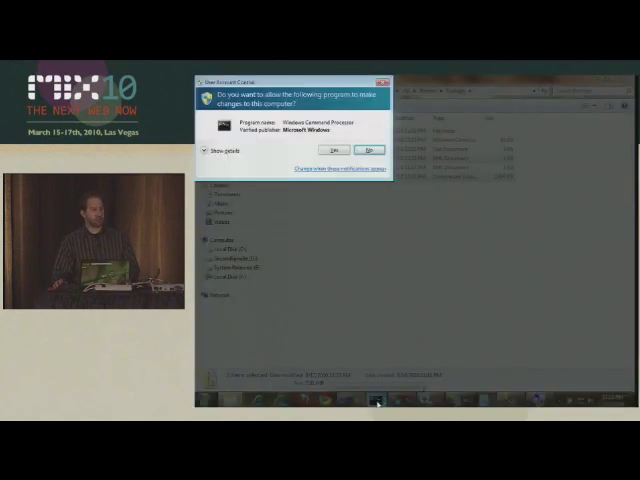
key("super+plus")
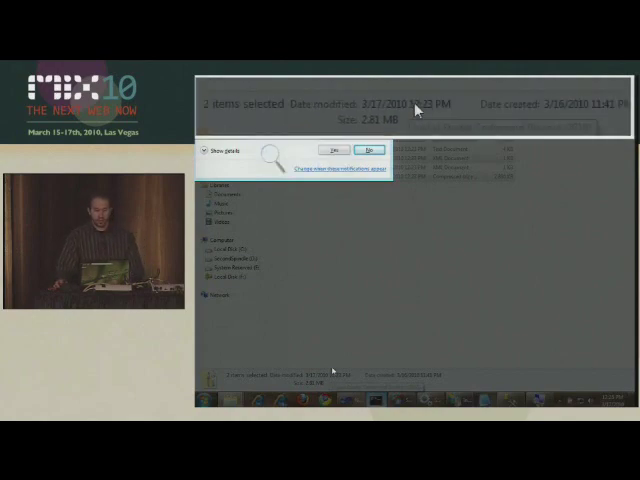
left_click(338, 155)
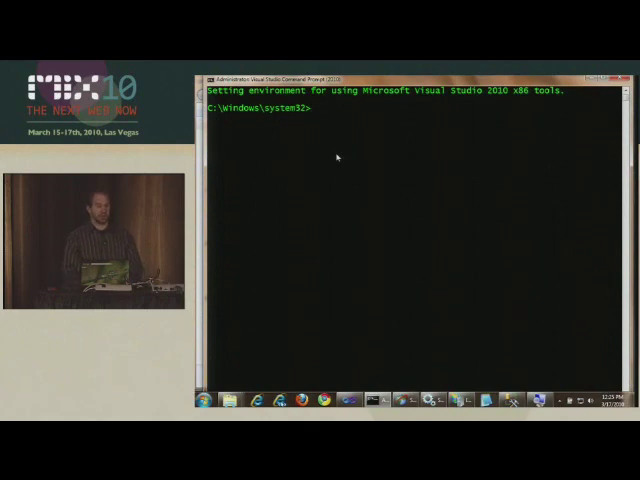
Select a VS Command Prompt from the taskbar thumbnails and bring up its taskbar window options
key("alt+Tab")
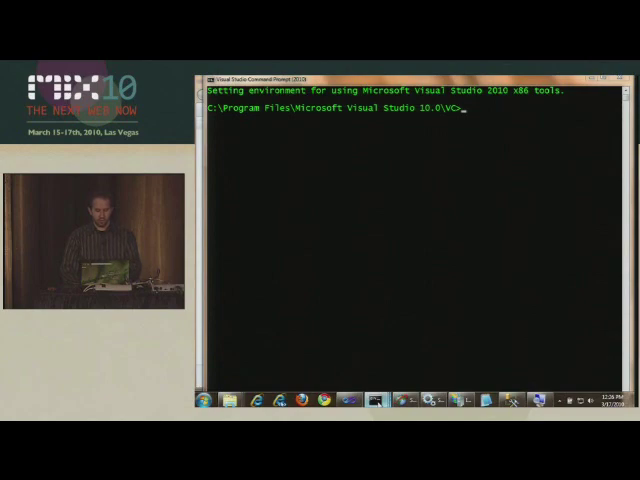
left_click(375, 400)
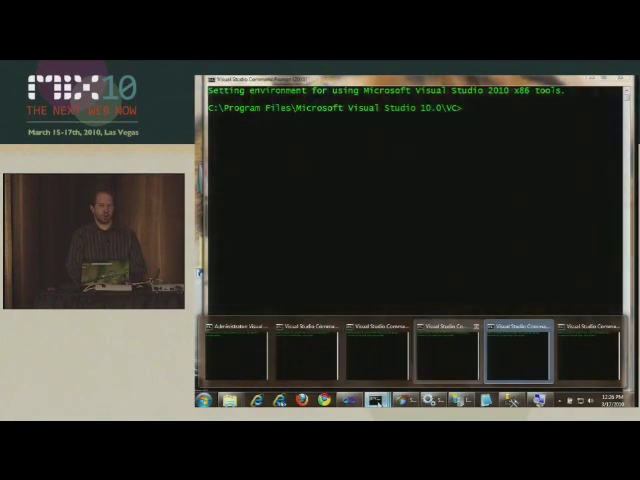
left_click(517, 355)
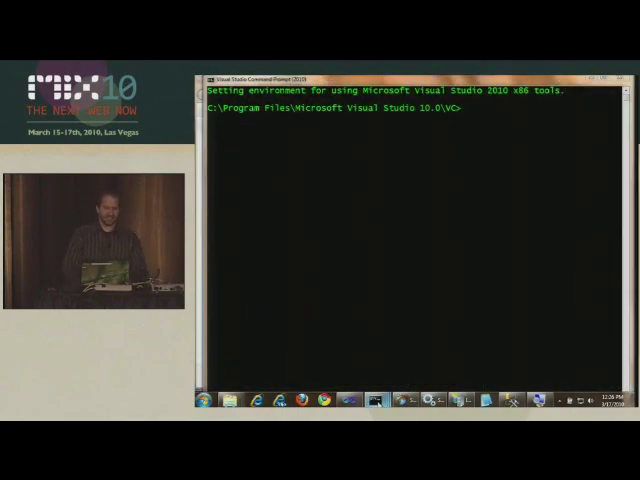
right_click(375, 400)
Start an elevated VS2010 Command Prompt from the shortcut, accepting the UAC prompt with Alt+Y
left_click(355, 377)
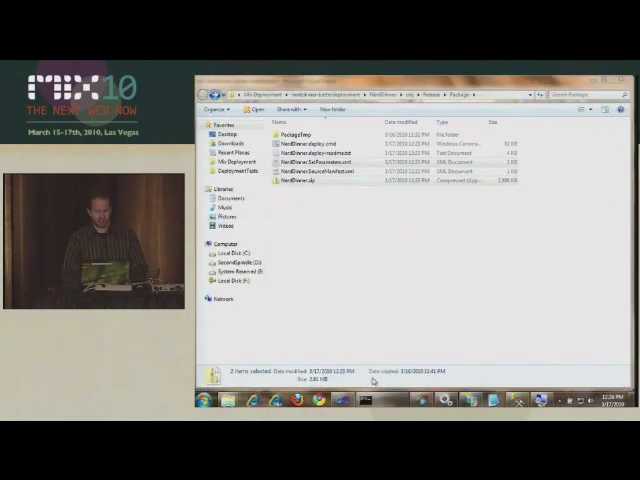
key("alt+y")
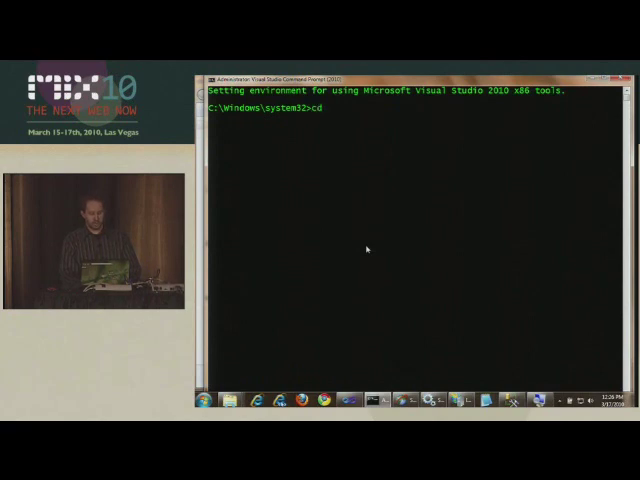
Paste the Package folder path after cd to enter it, open it in Explorer, and return
key("alt+space")
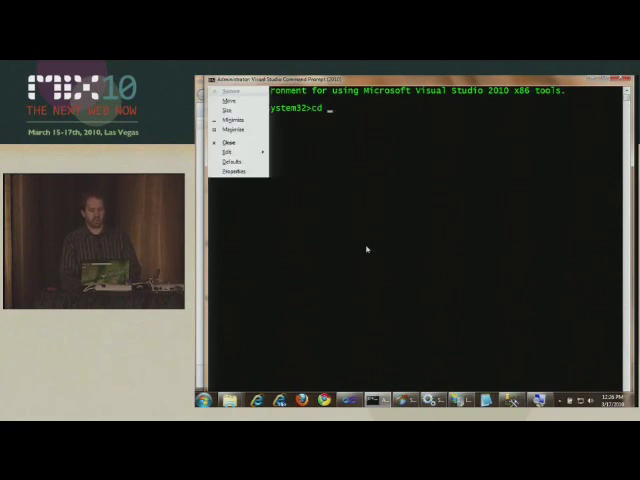
key("e")
key("p")
key("Return")
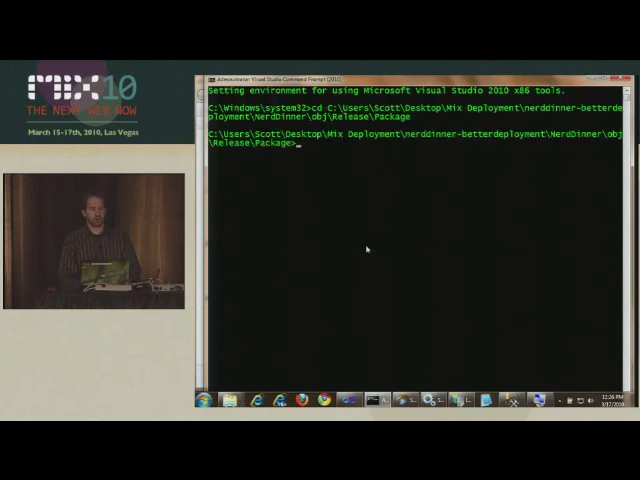
type("explorer .")
key("Return")
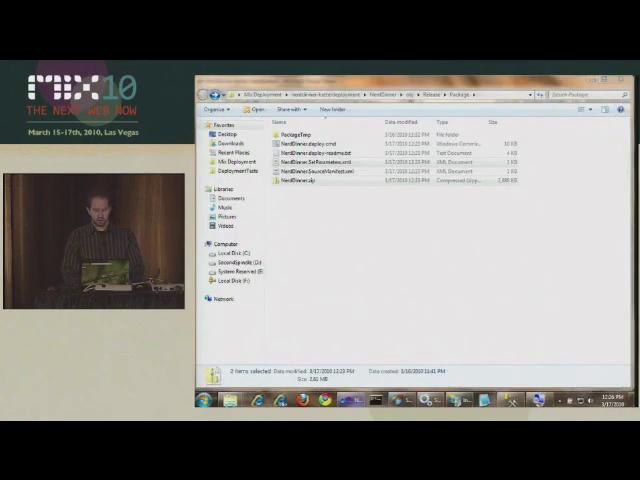
key("alt+Tab")
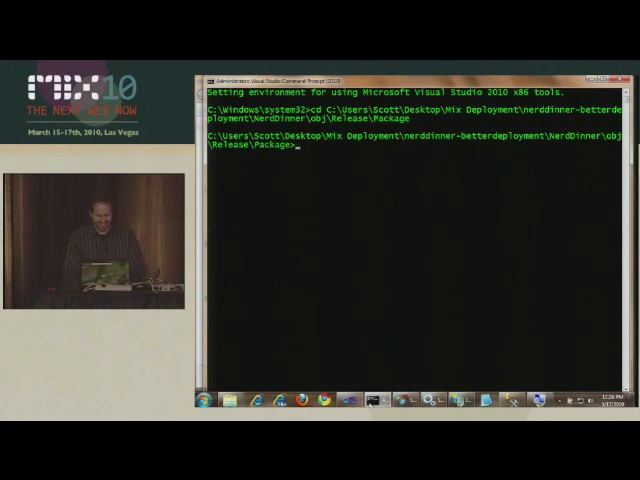
type("cls")
Clear the console with cls, then run dir to list the deployment package files
key("Return")
type("dir")
key("Return")
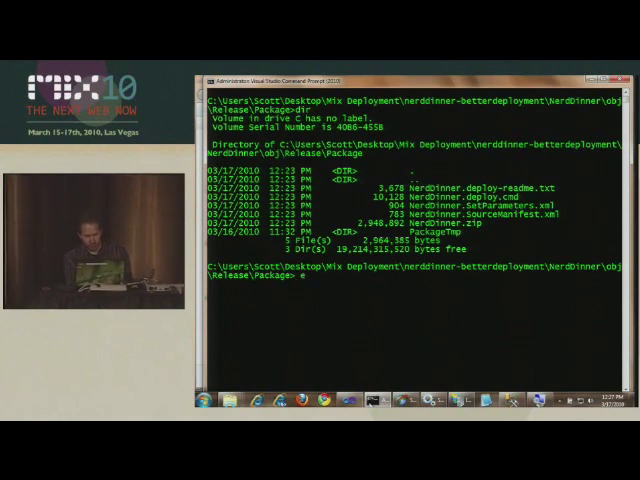
type("ls")
key("Return")
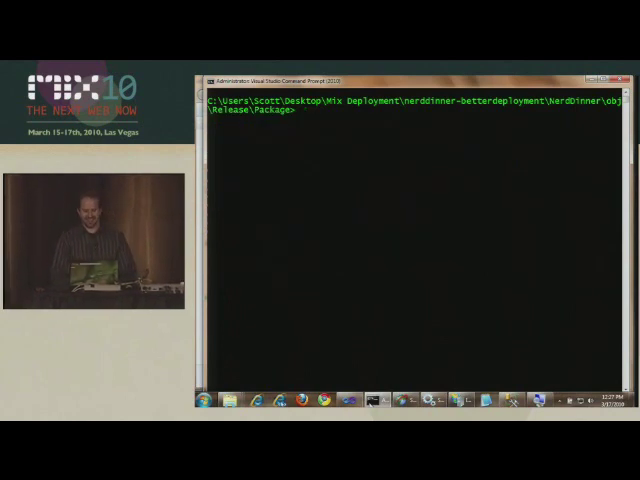
type("dir")
key("Return")
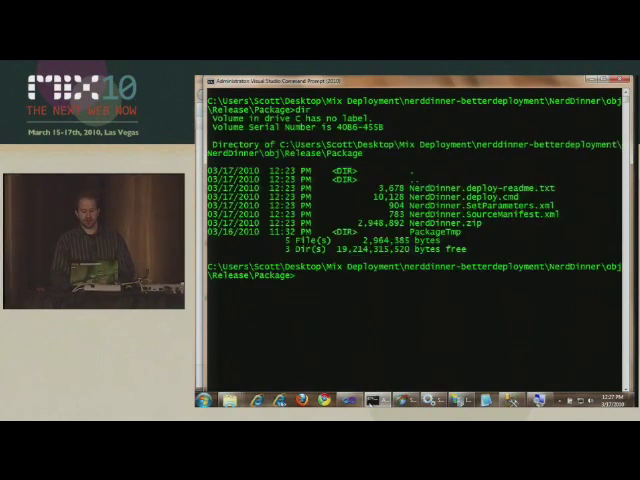